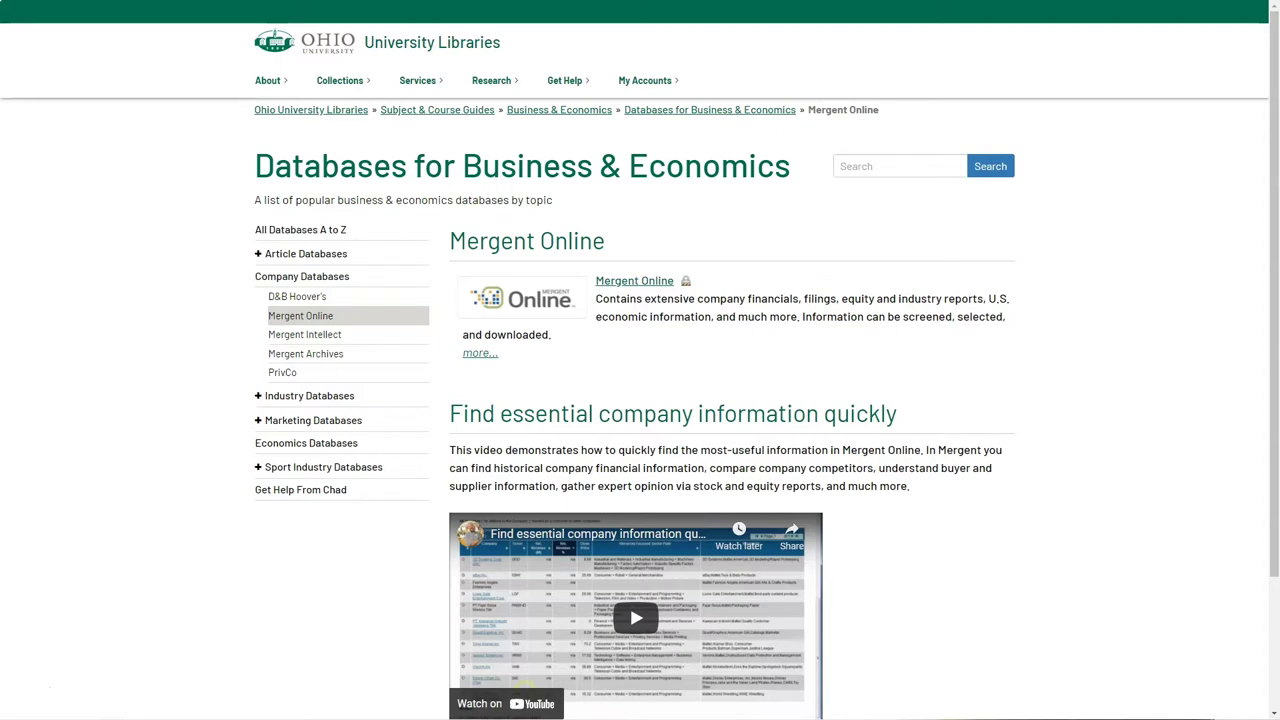
In Mergent Online, search 'delta air' and select Delta Air Lines Inc (DE)
left_click(520, 300)
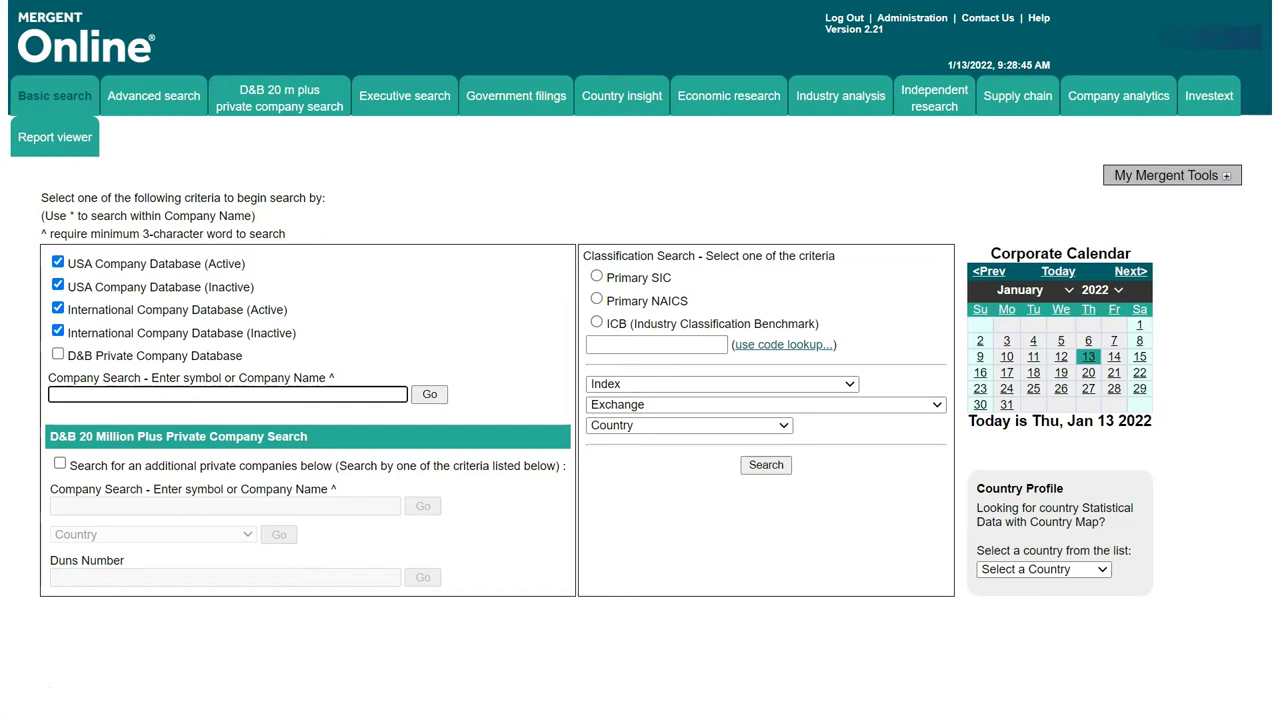
type("delta air")
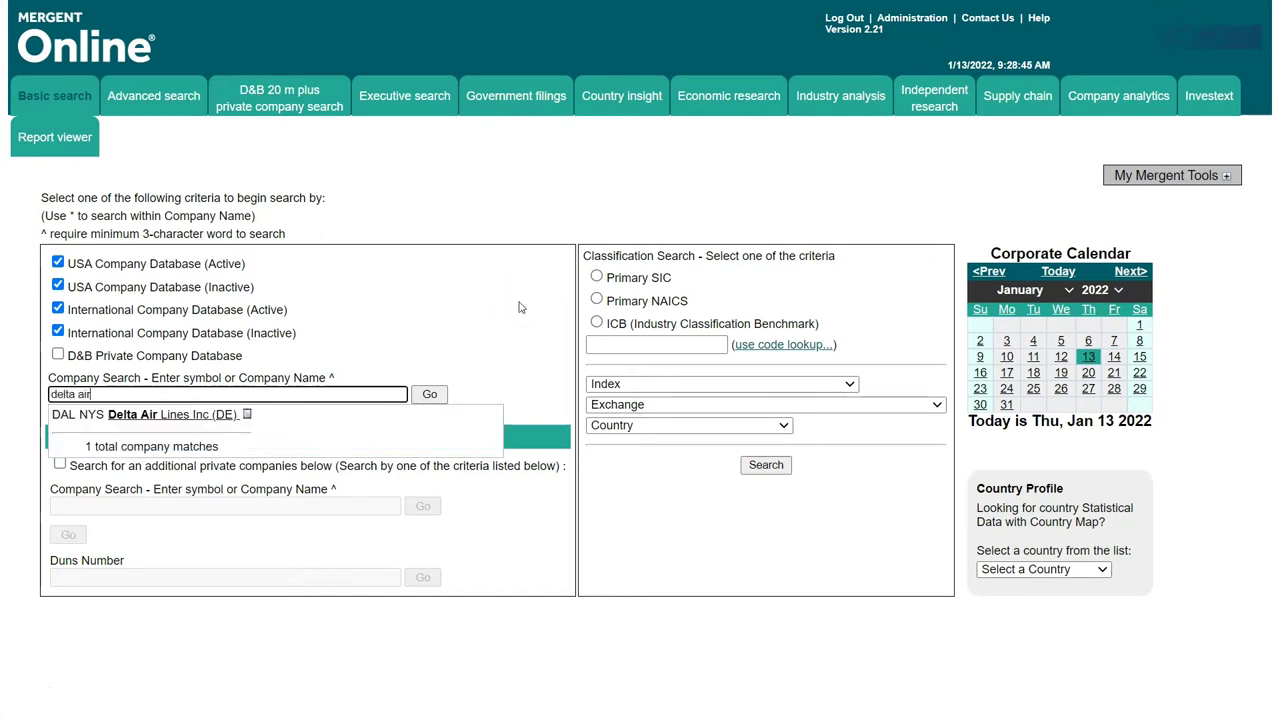
left_click(204, 418)
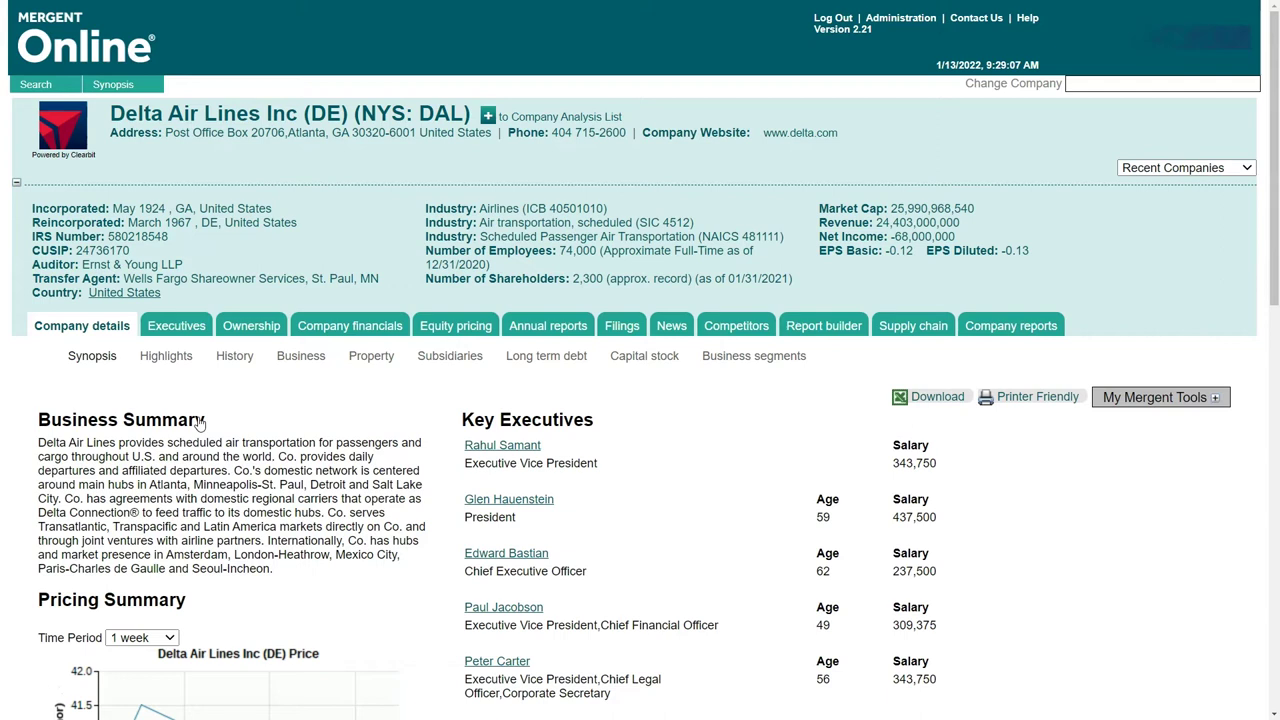
Show the Competitors tab for Delta Air Lines Inc (DE)
left_click(762, 337)
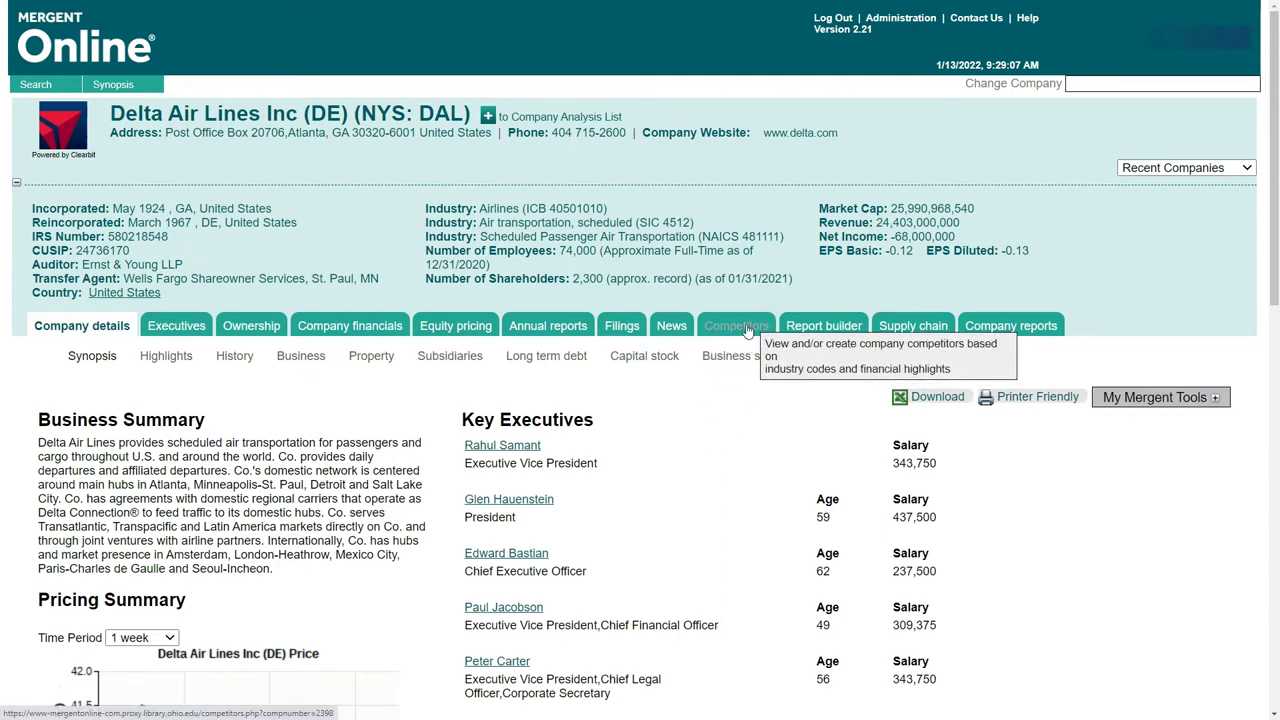
Add Delta's 14 listed US airline competitors to the Company Analysis List
scroll(655, 370, "down", 2)
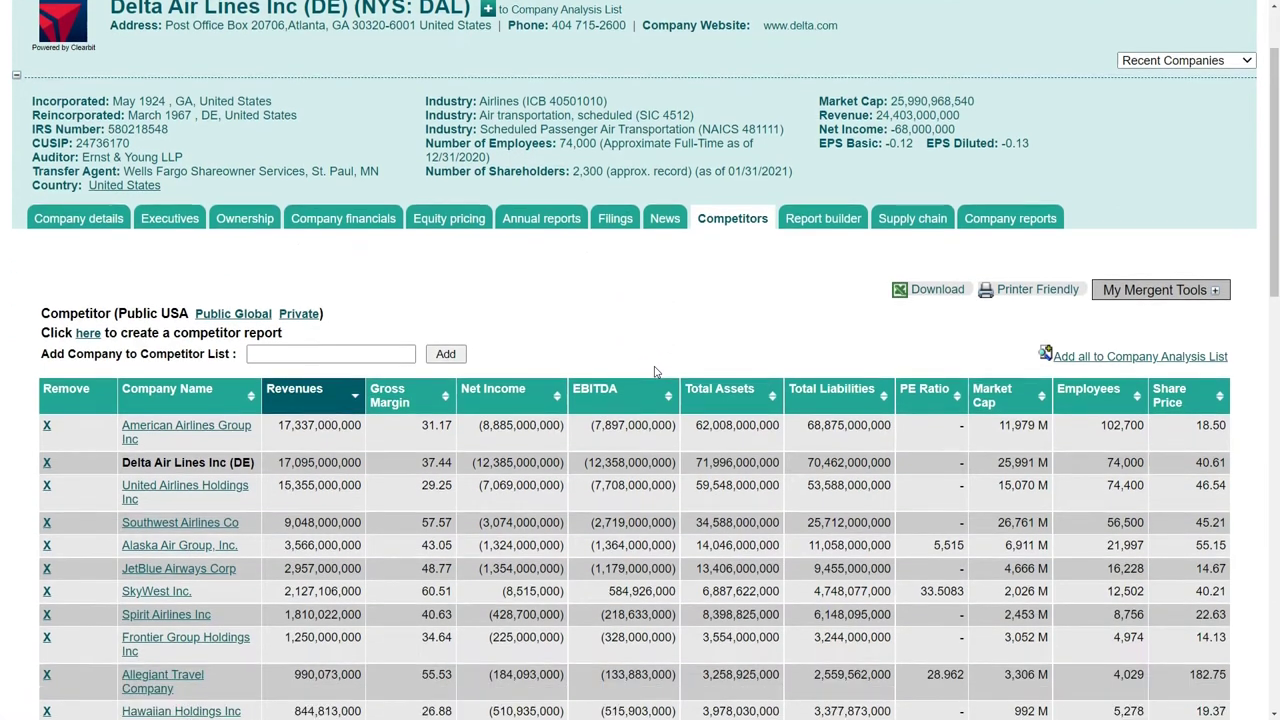
scroll(655, 345, "down", 2)
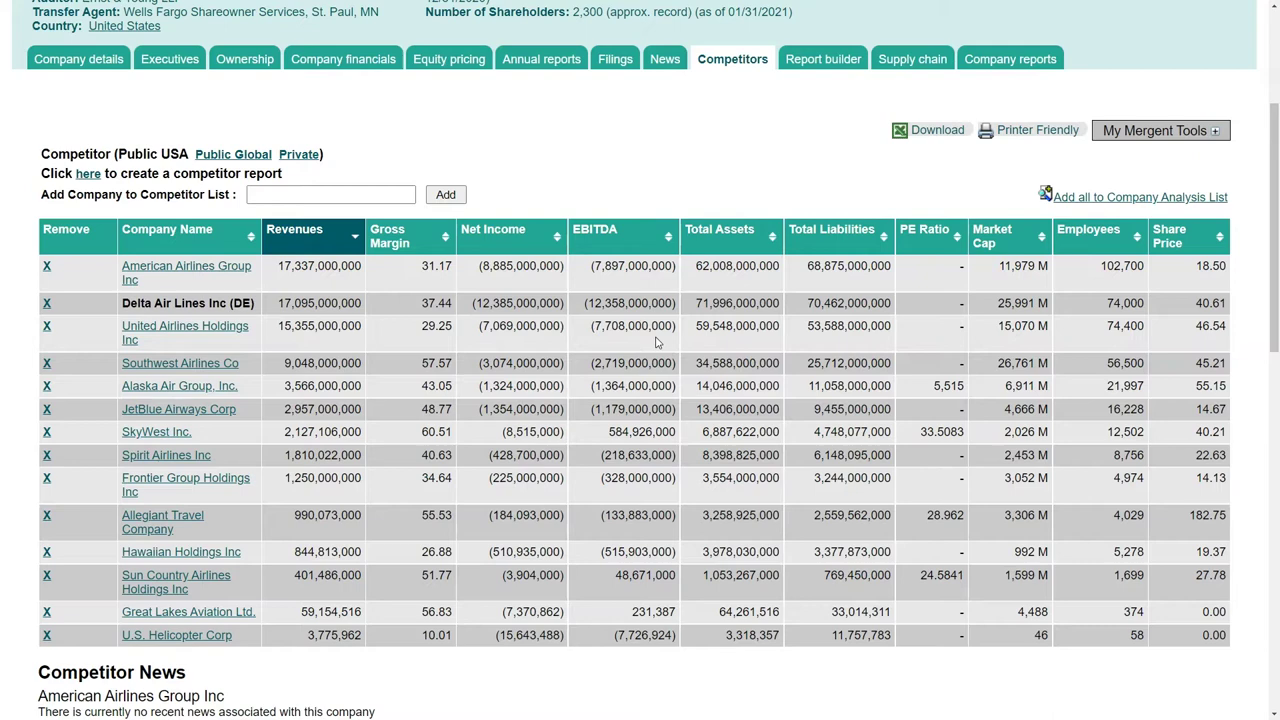
left_click(595, 303)
left_click(551, 184)
left_click(1115, 200)
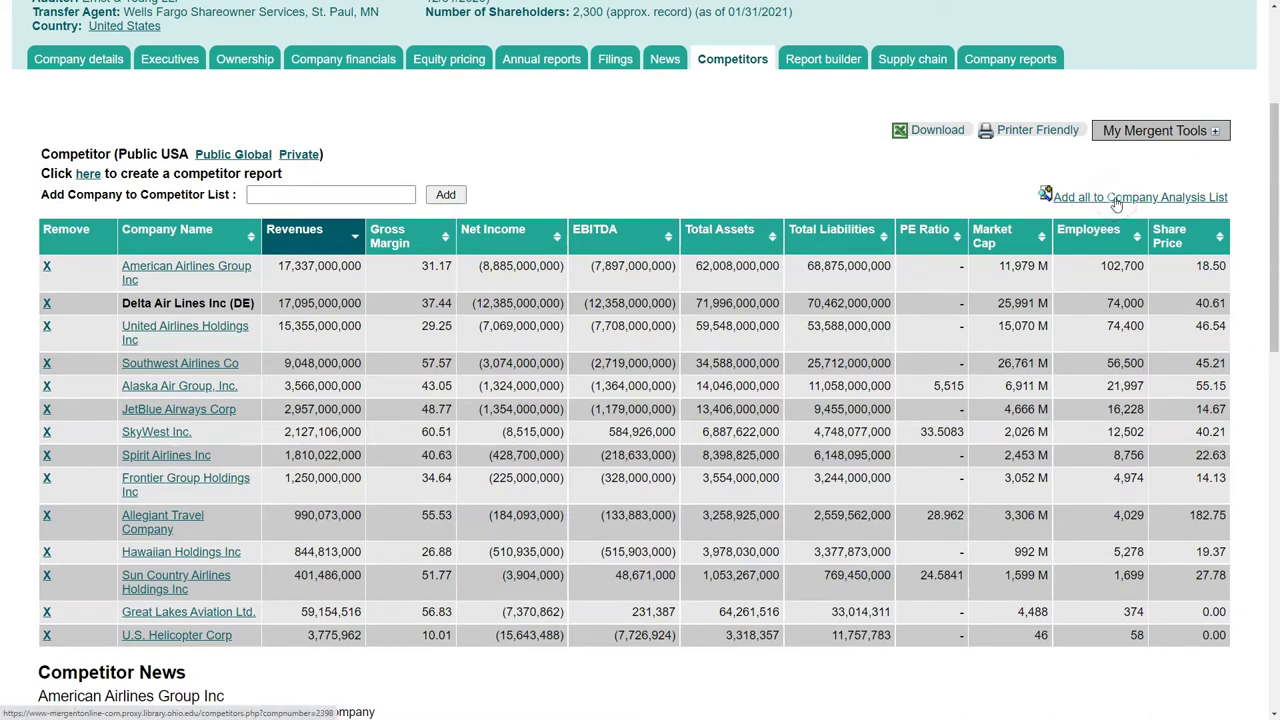
From the 14-airline Company Analysis List, start a Company Comparison Report
left_click(1114, 165)
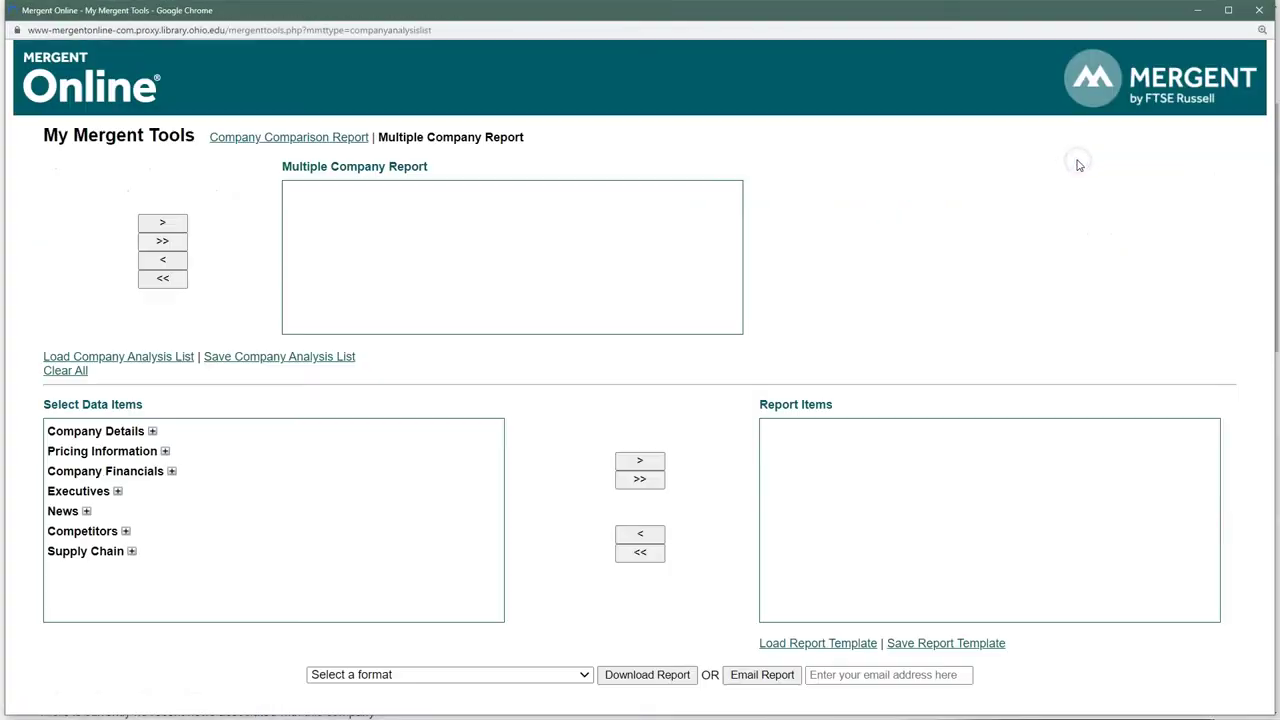
left_click(1066, 165)
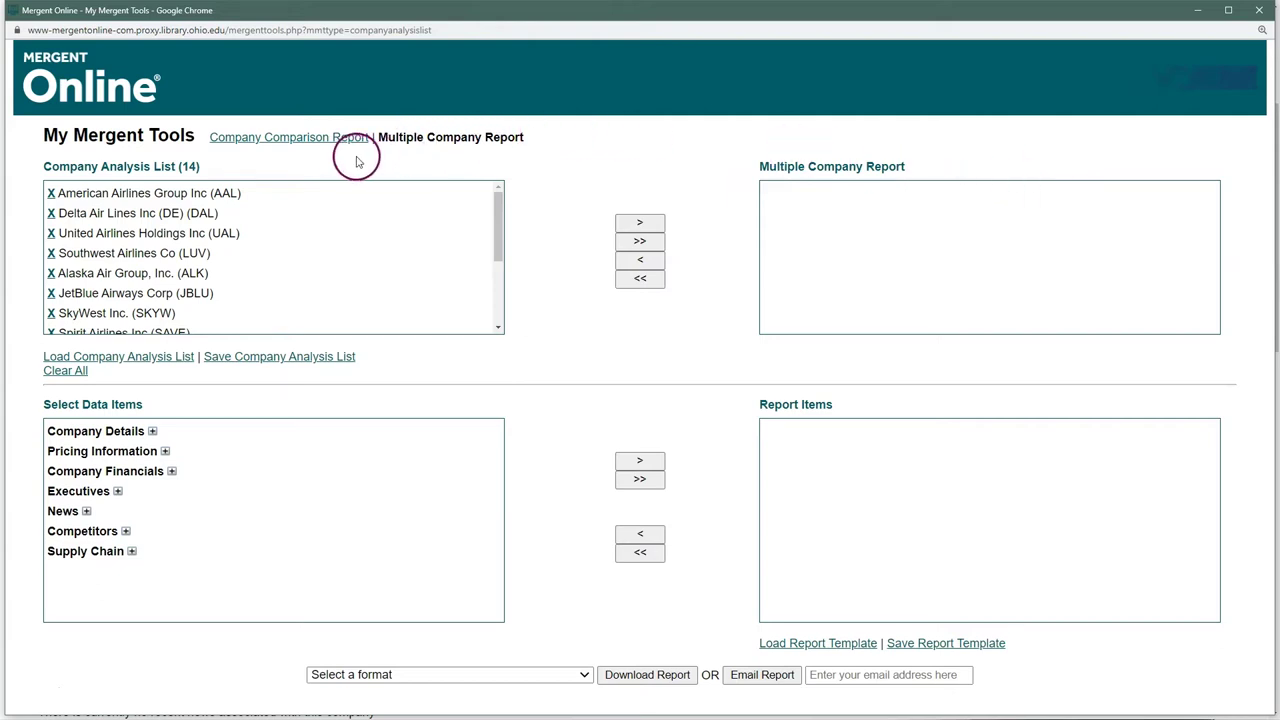
left_click(296, 143)
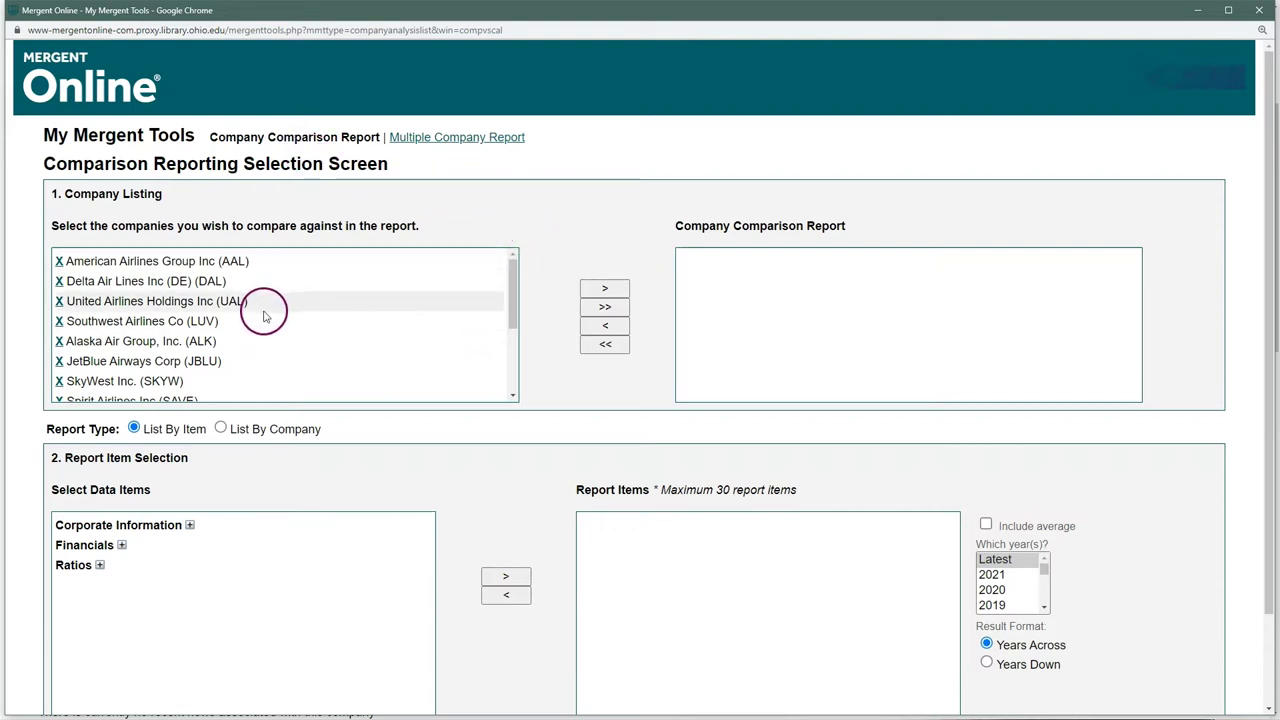
Move all 14 airlines into the Company Comparison Report box
left_click(605, 308)
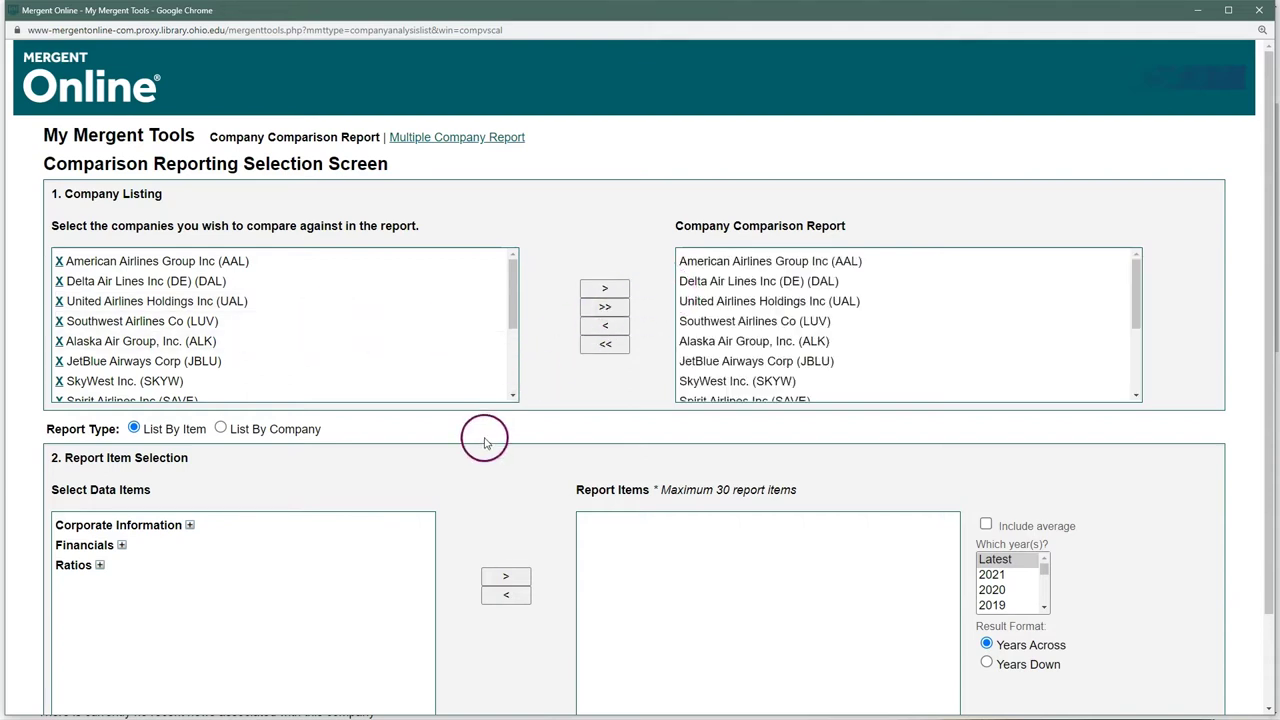
scroll(486, 437, "down", 1)
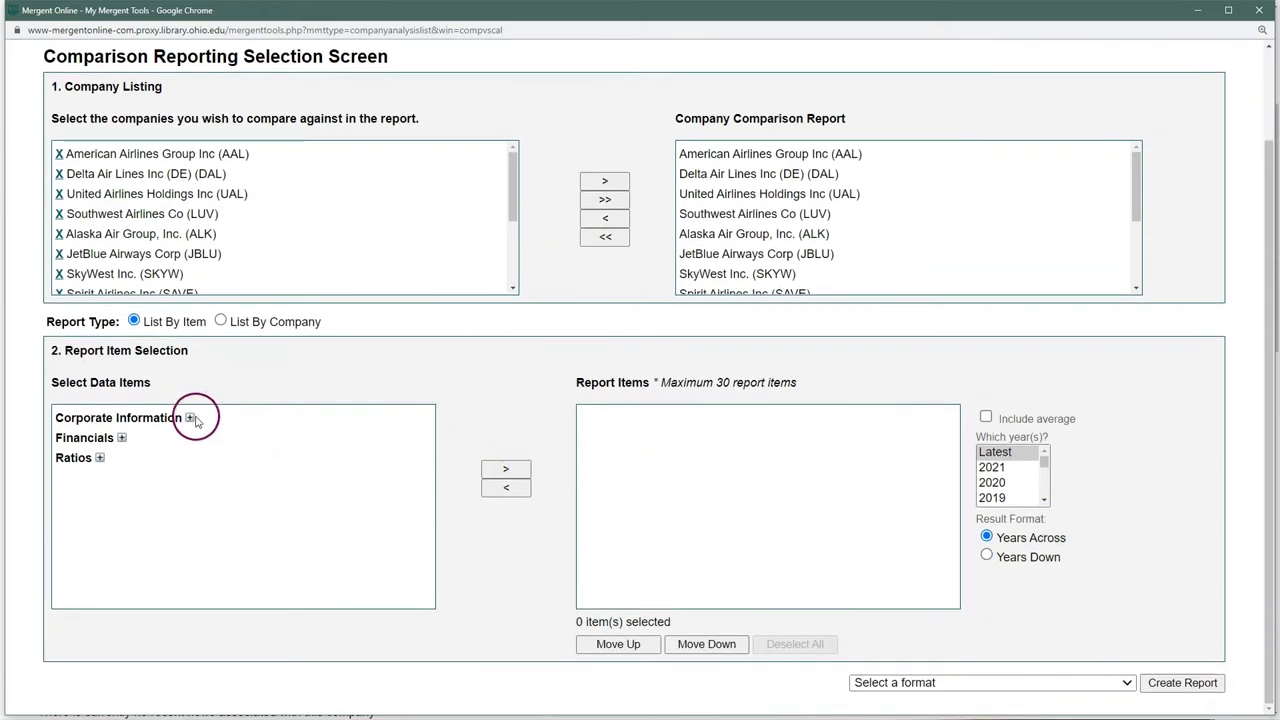
Add No. of employees, Advertising, Operating Income and Total Revenue as report items
left_click(189, 418)
scroll(167, 475, "down", 5)
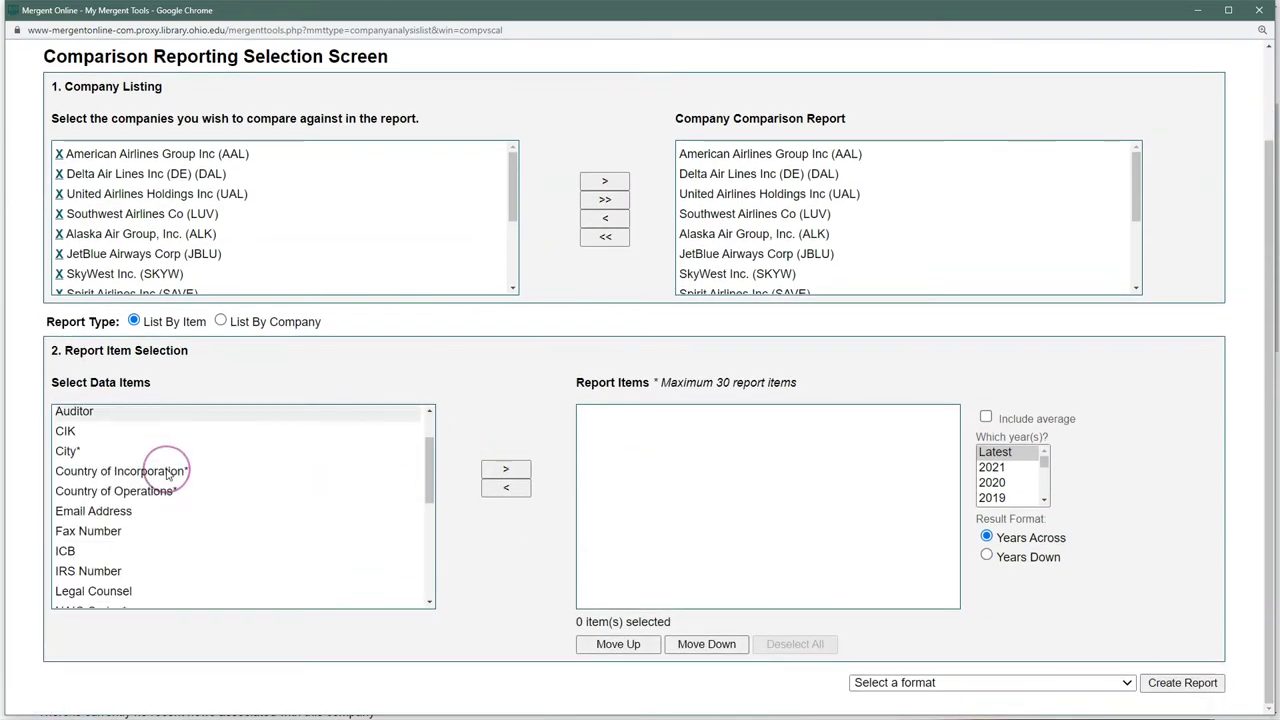
scroll(160, 482, "down", 1)
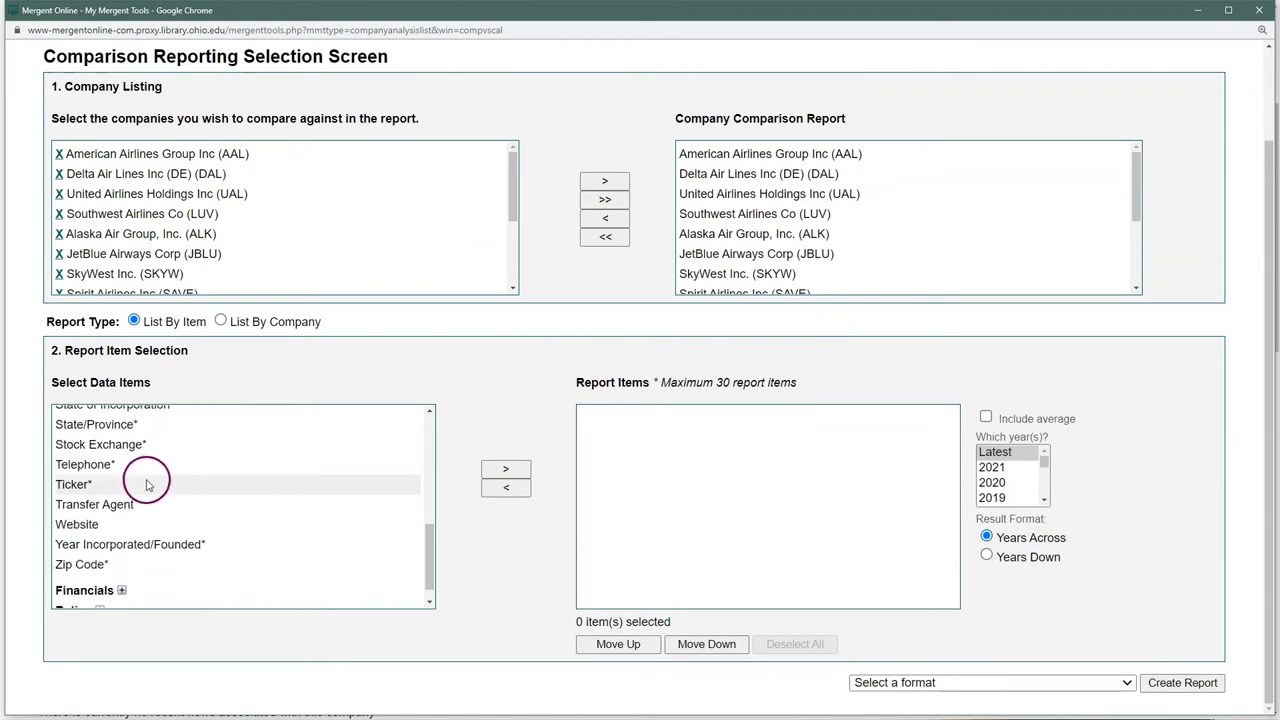
scroll(140, 488, "up", 2)
left_click(120, 497)
scroll(300, 495, "down", 2)
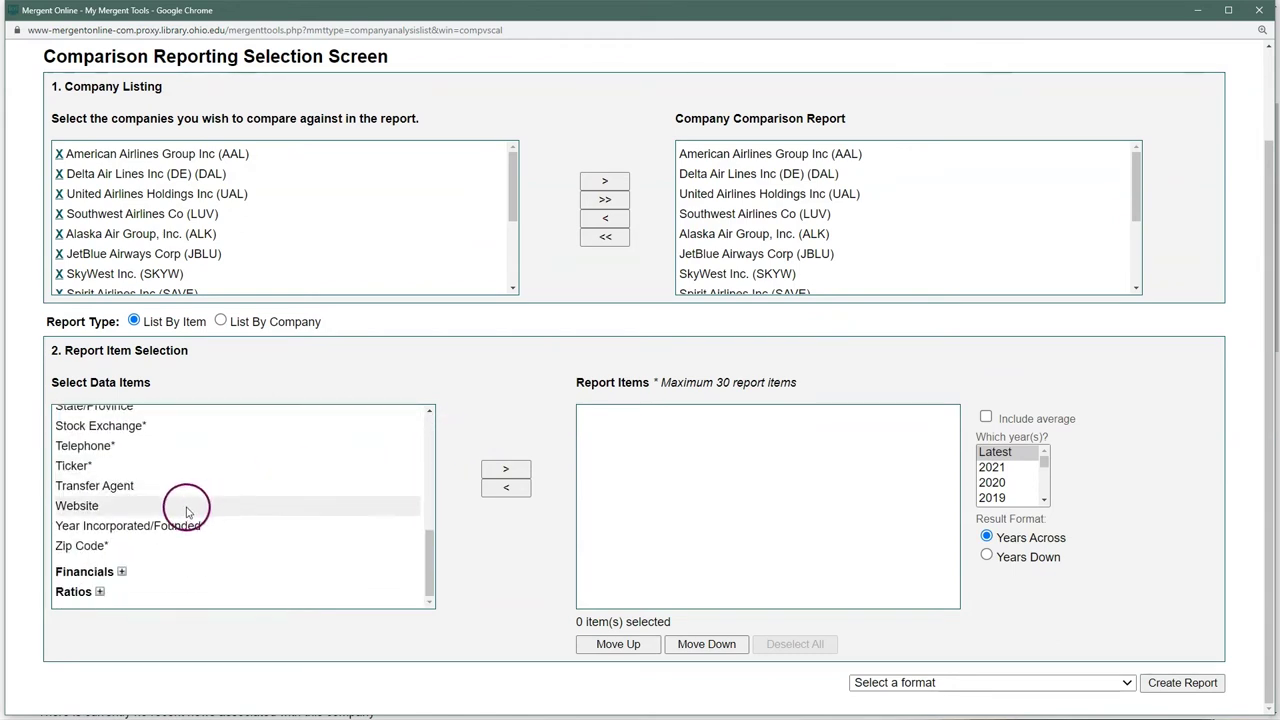
left_click(122, 572)
scroll(140, 517, "down", 3)
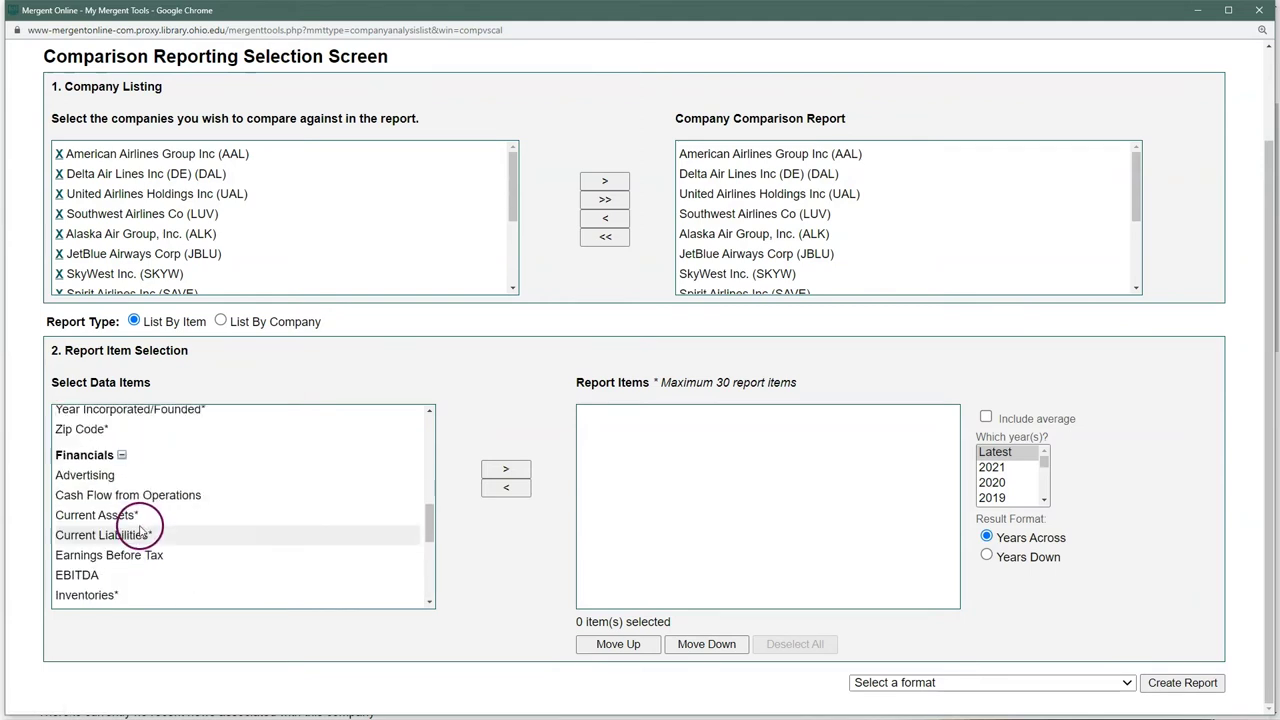
scroll(120, 440, "up", 1)
left_click(93, 459)
scroll(200, 470, "down", 1)
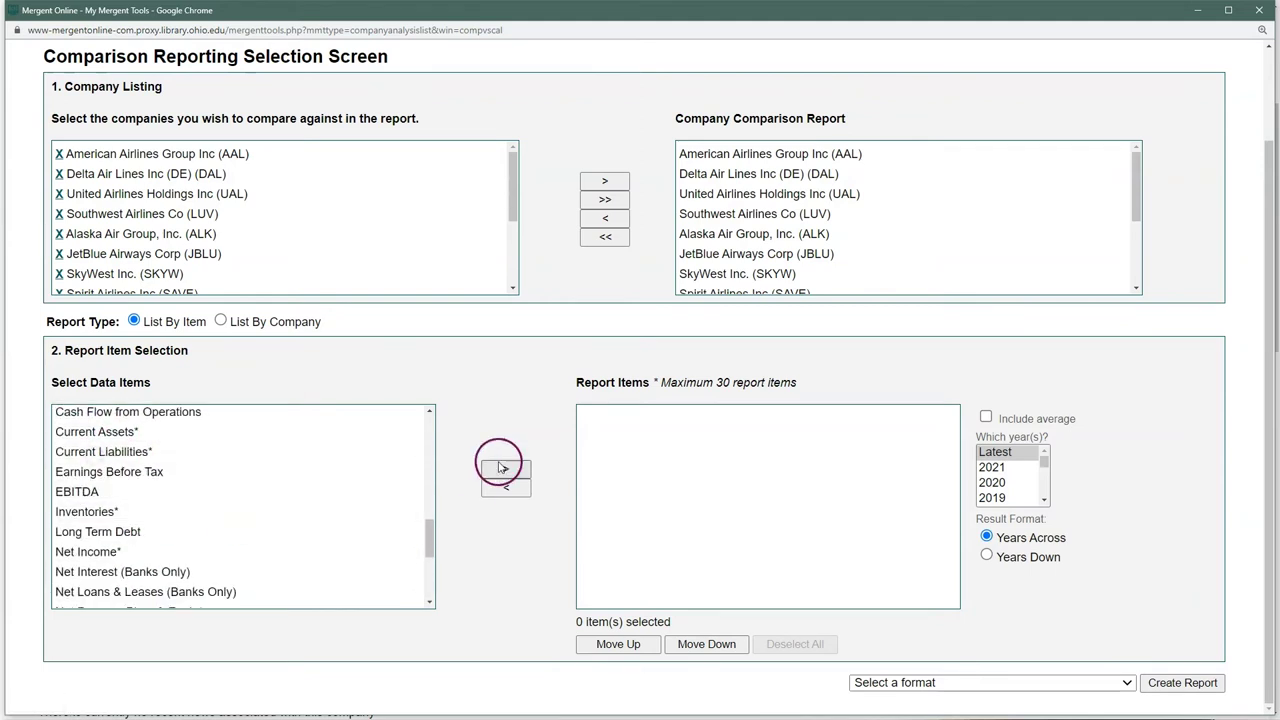
left_click(505, 468)
scroll(309, 491, "down", 3)
double_click(110, 492)
scroll(129, 508, "down", 2)
left_click(95, 566)
left_click(505, 468)
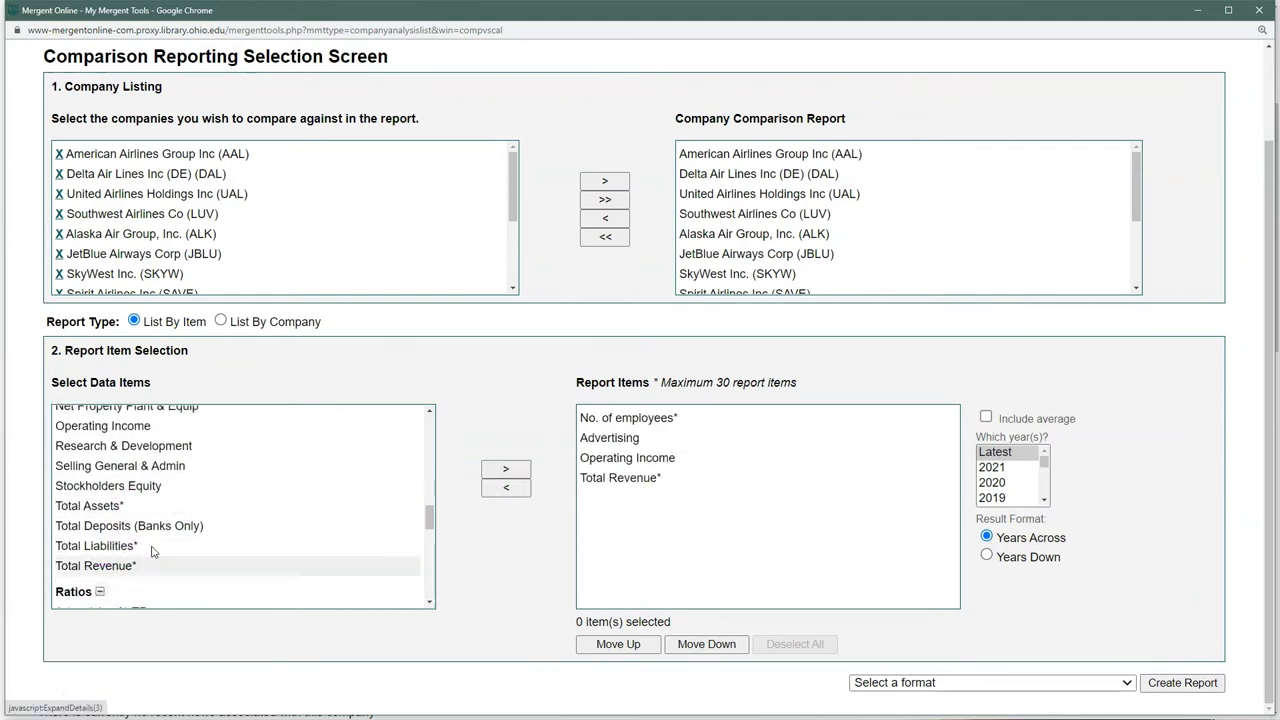
Add the ratios Current Ratio, Gross Margin % and Net Profit Margin % to the report items
left_click(99, 591)
scroll(240, 500, "down", 3)
left_click(150, 518)
left_click(505, 468)
left_click(294, 487)
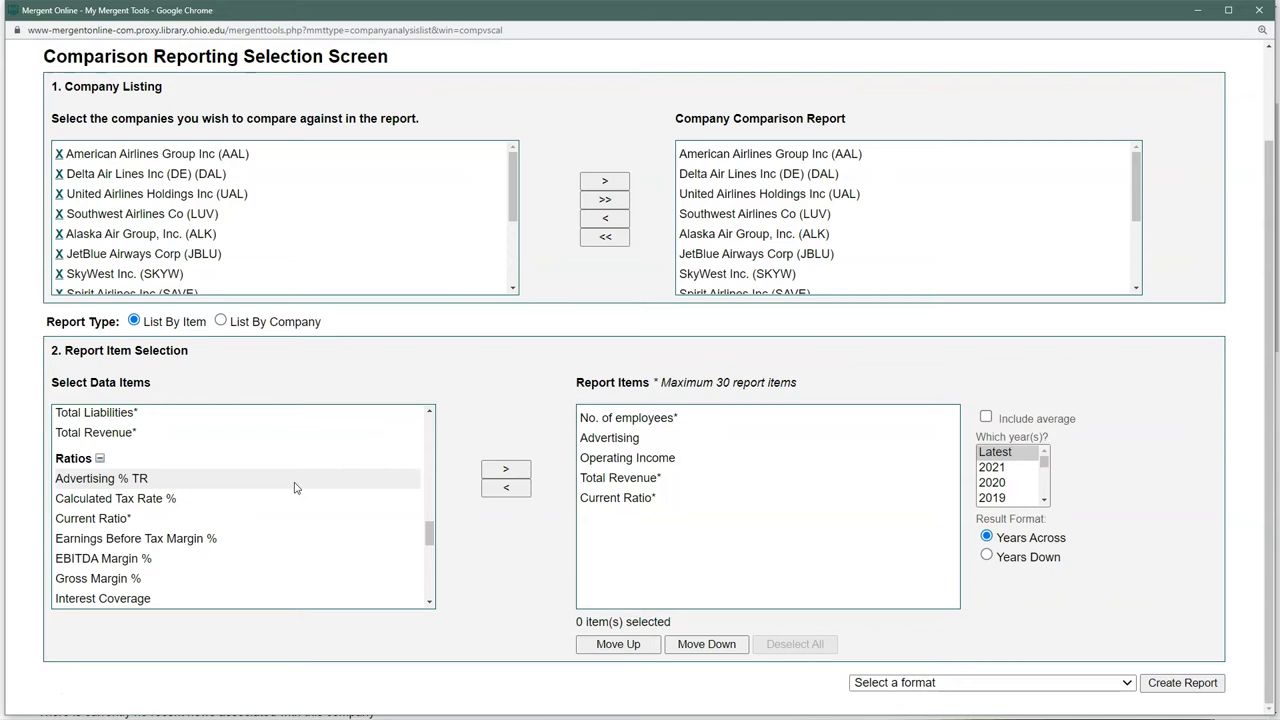
left_click(245, 499)
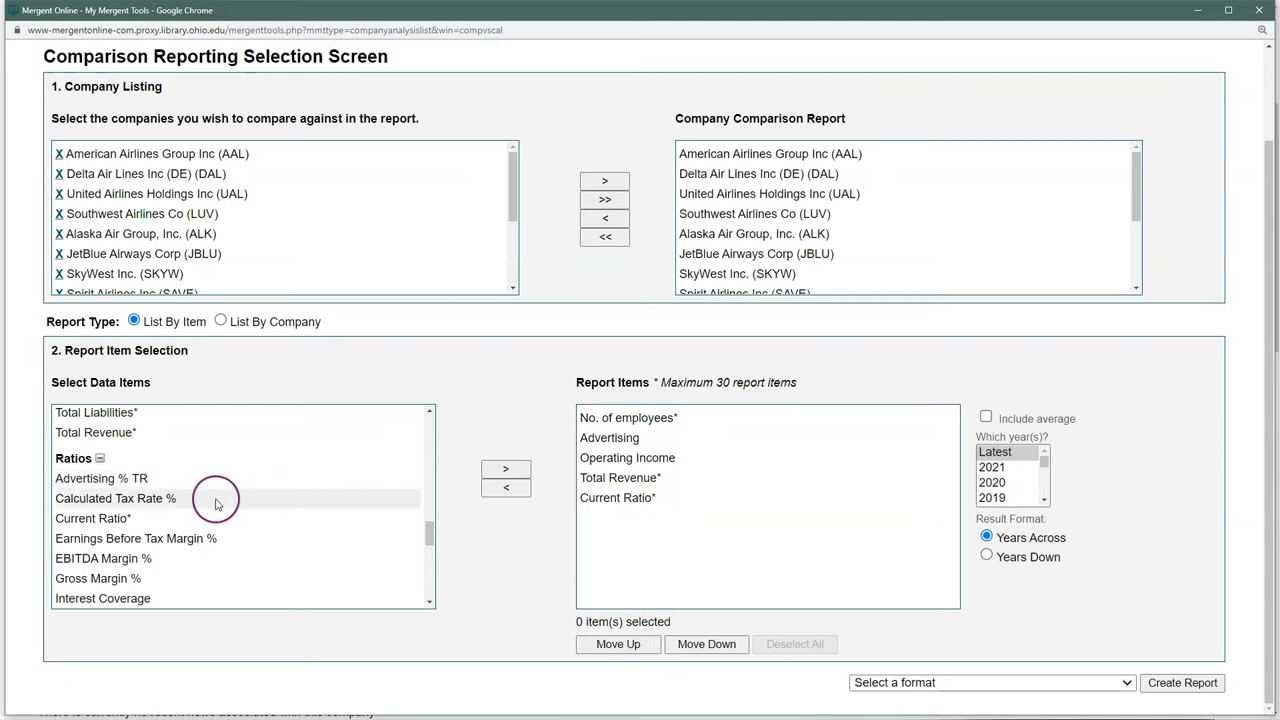
left_click(110, 578)
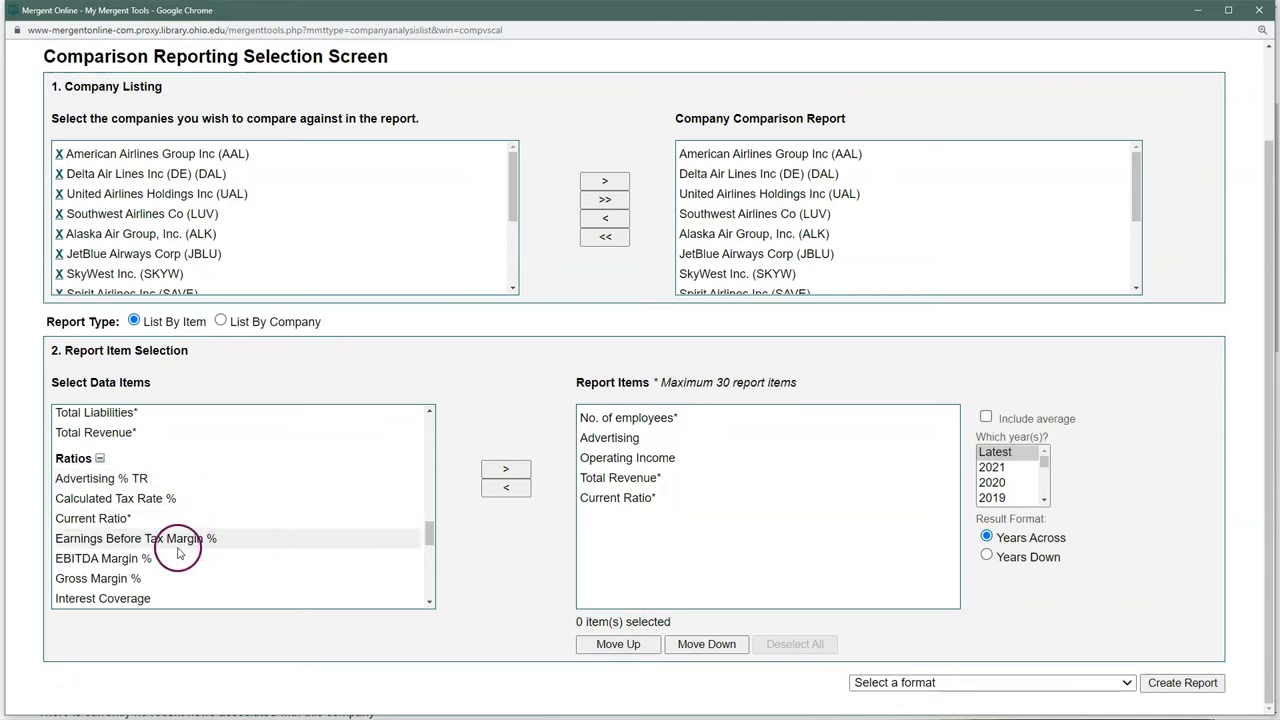
left_click(507, 470)
scroll(140, 540, "down", 6)
left_click(110, 485)
left_click(505, 470)
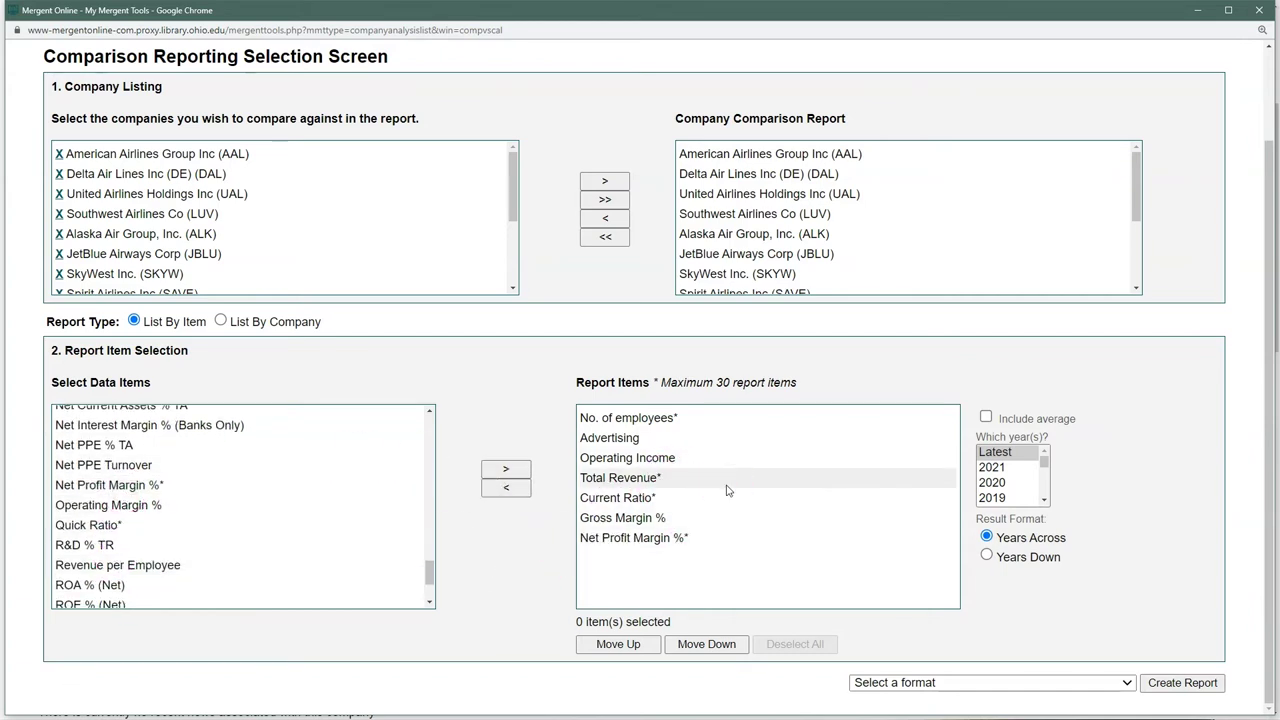
left_click(1073, 494)
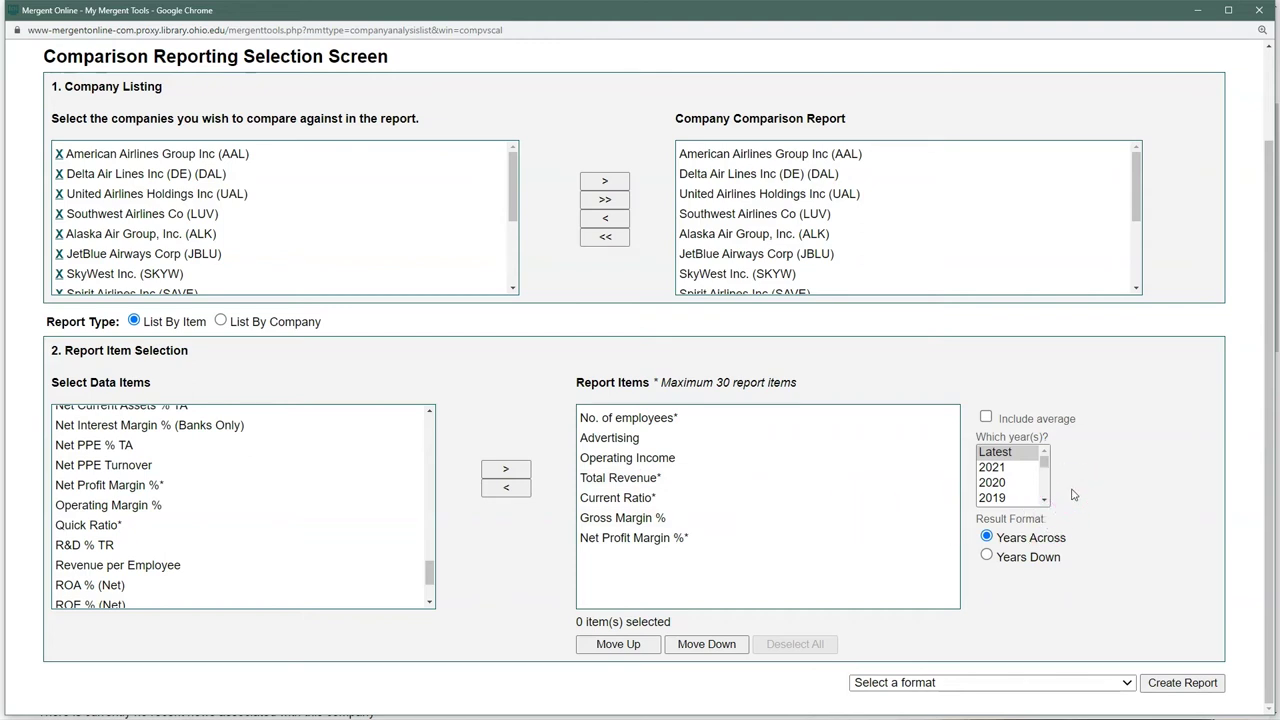
Create the comparison report in HTML format with Include average checked
left_click(987, 419)
left_click(989, 684)
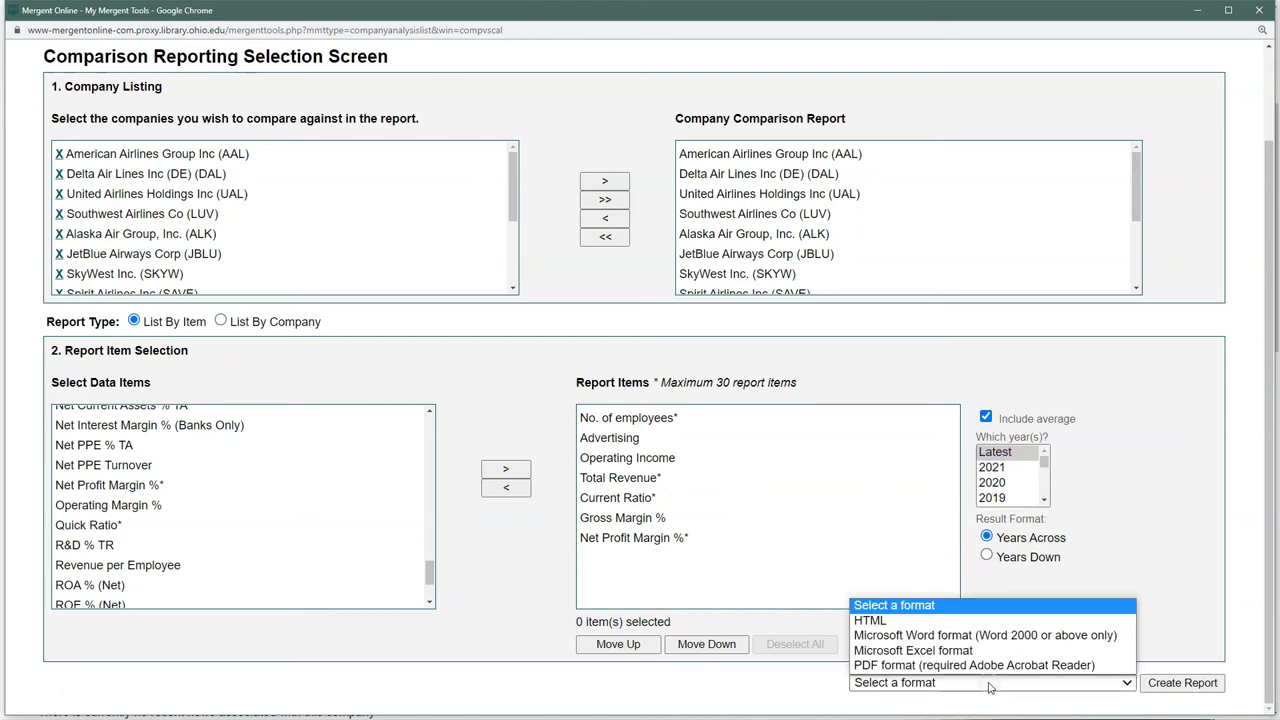
left_click(918, 621)
left_click(1185, 684)
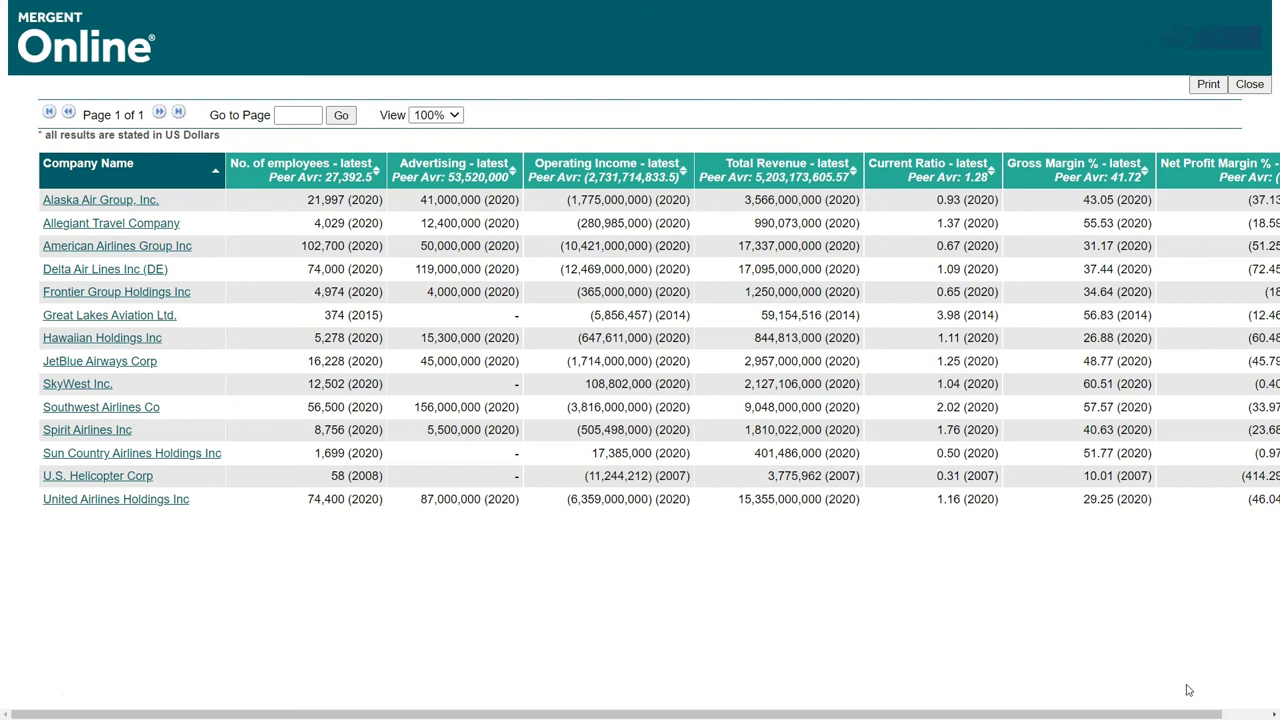
Close the report window with Ctrl+W to return to Delta's company page
key("ctrl+w")
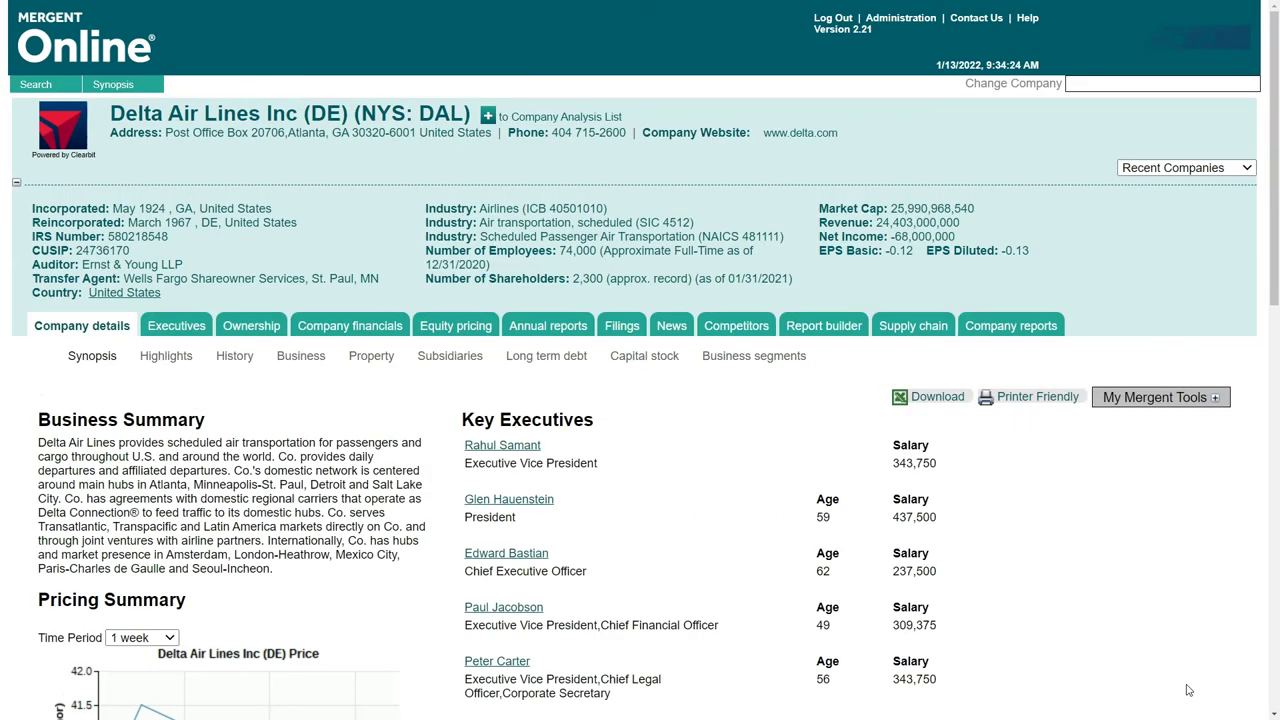